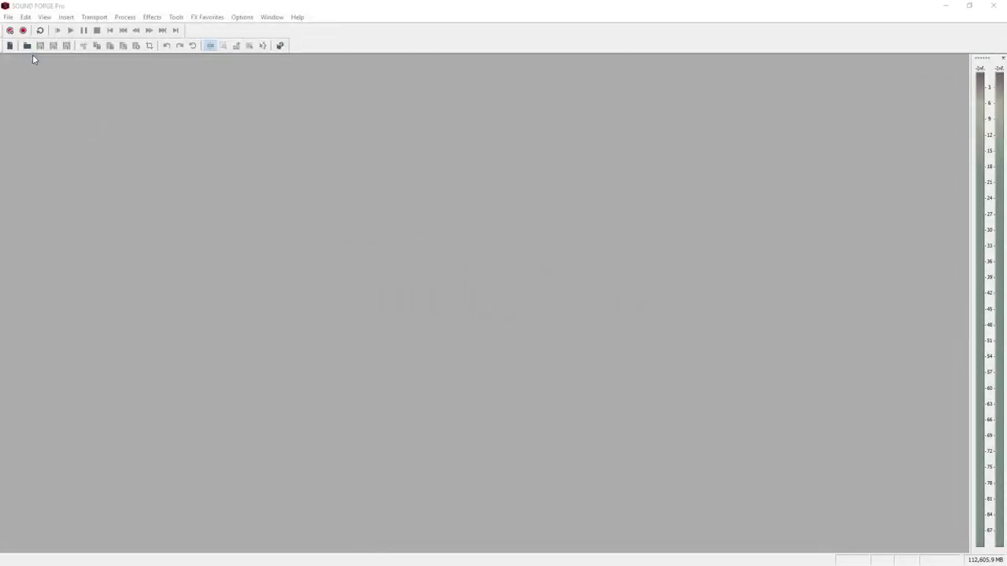
Load FXdemo01.wav from Documents and play the 3.461-second voice recording through once.
left_click(27, 46)
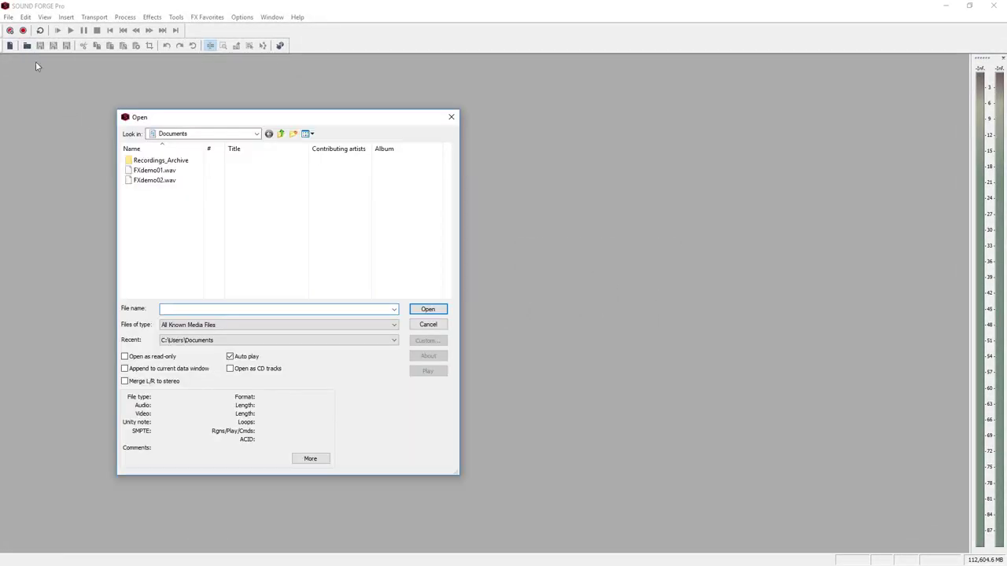
left_click(149, 170)
left_click(427, 309)
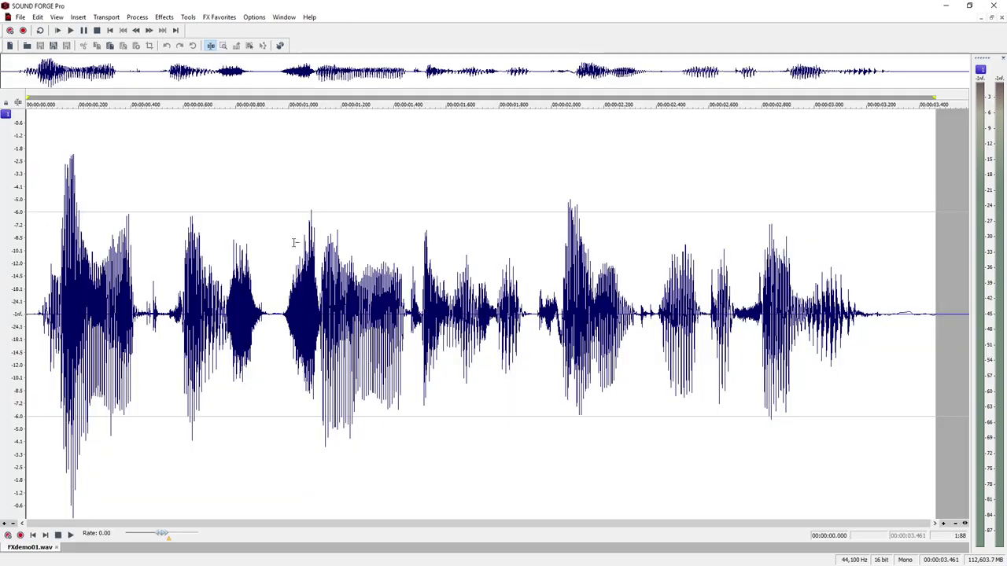
left_click(74, 31)
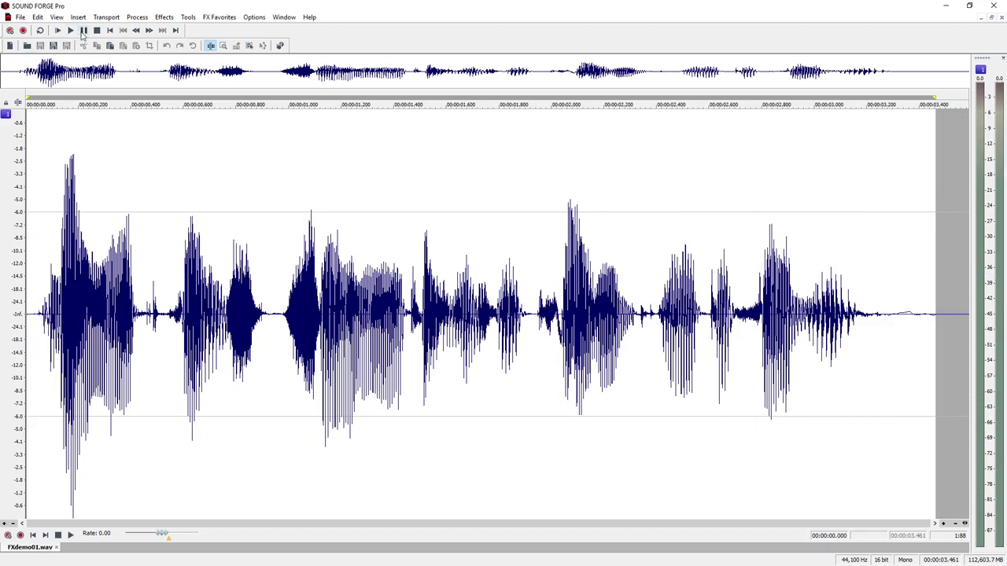
In the Reverb effect, preview the [Sys] Small hall preset on the whole recording.
left_click(162, 17)
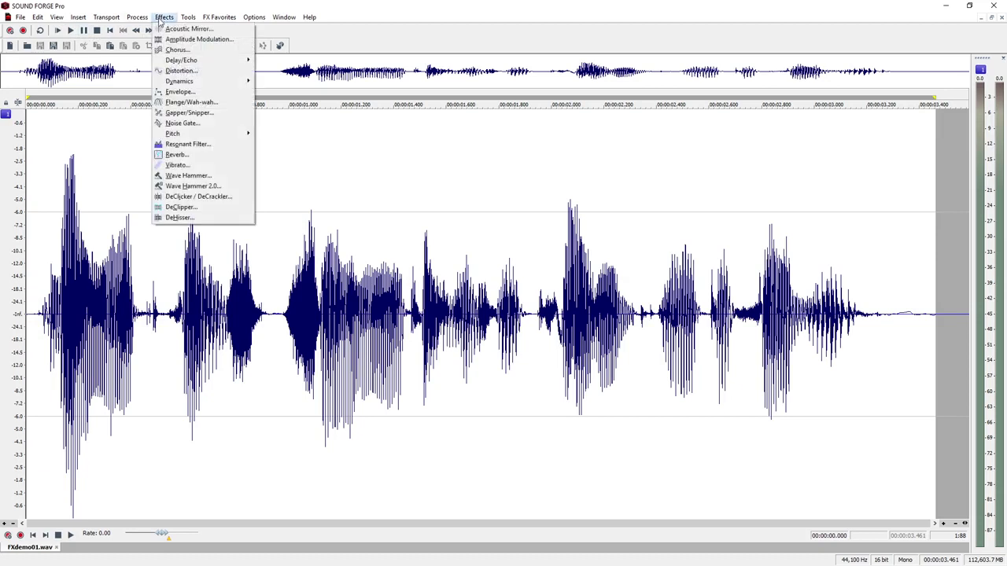
left_click(201, 155)
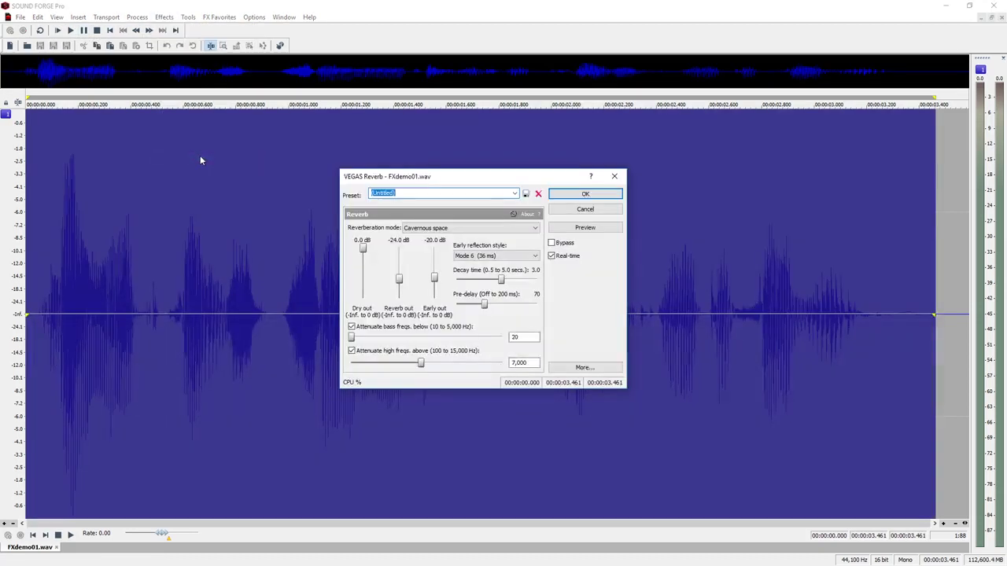
left_click(516, 195)
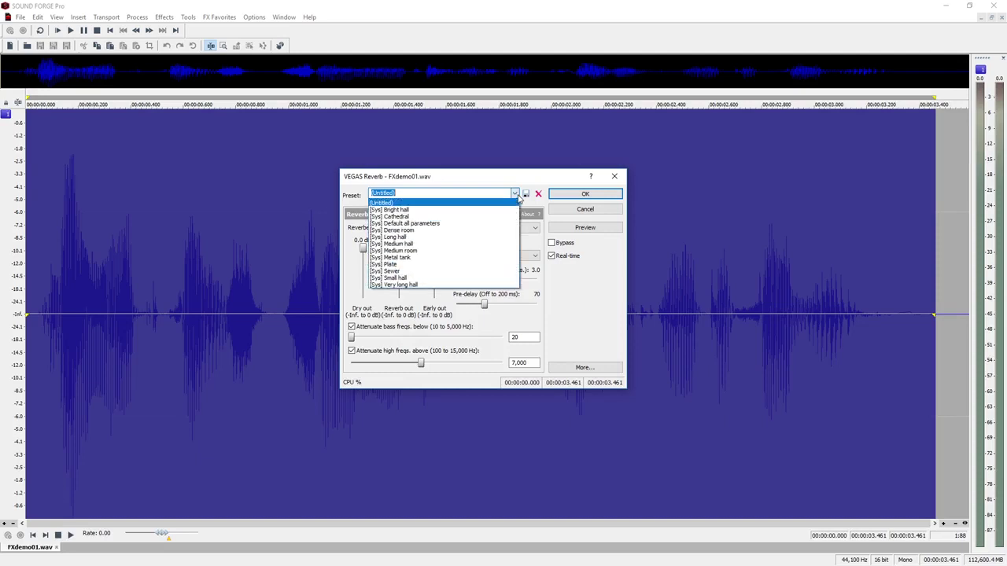
left_click(445, 279)
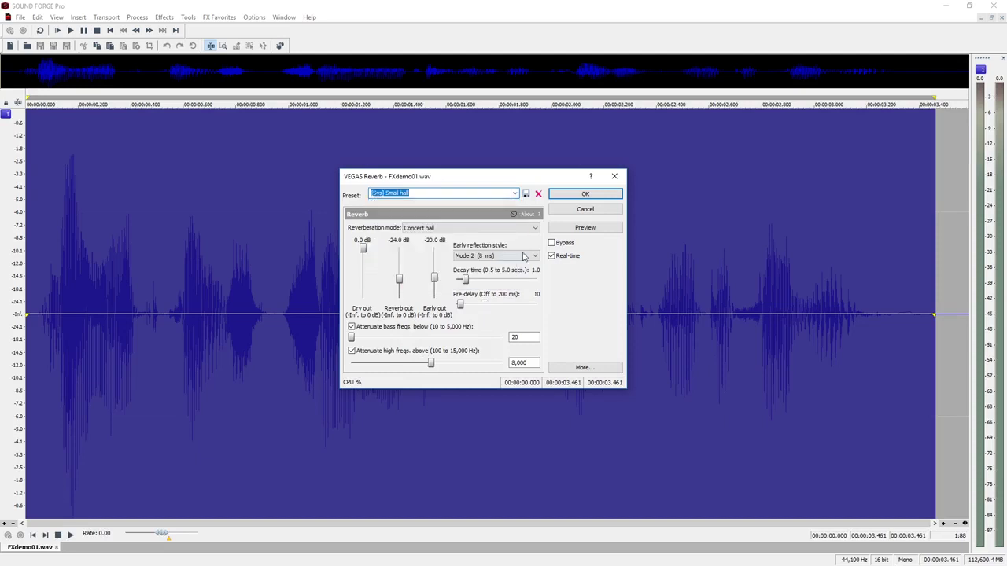
left_click(571, 229)
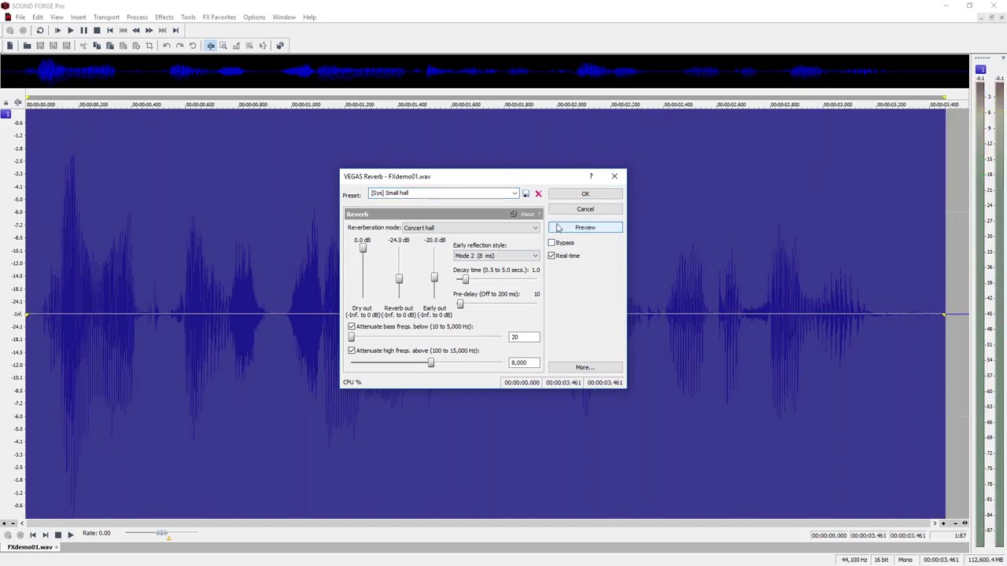
Preview the [Sys] Cathedral preset and apply it to the recording.
left_click(514, 193)
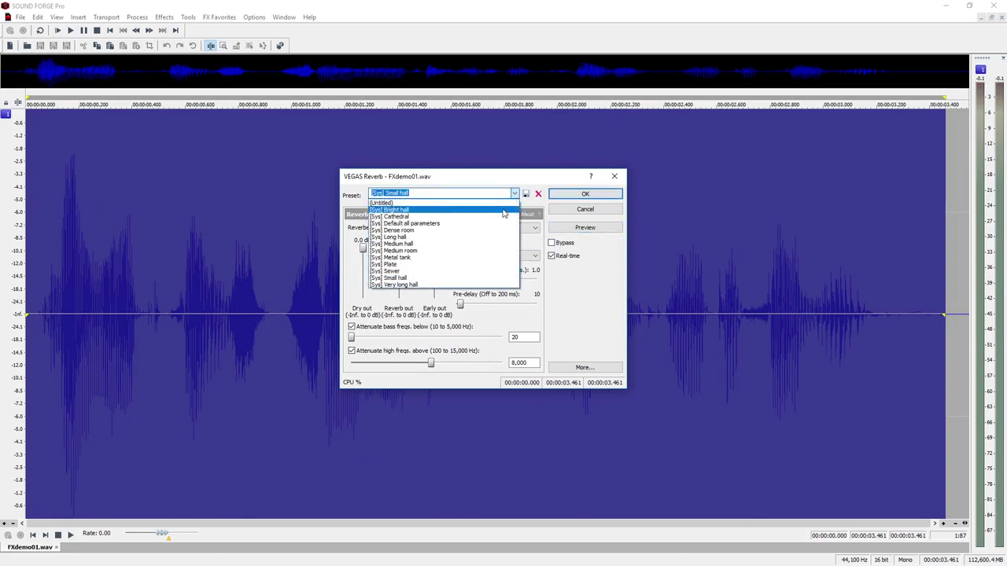
left_click(505, 217)
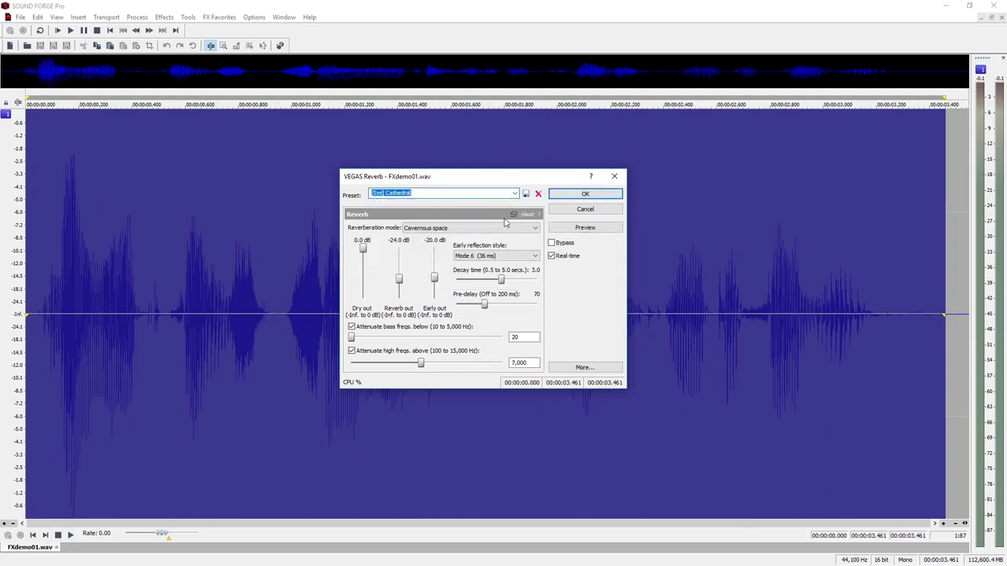
left_click(561, 230)
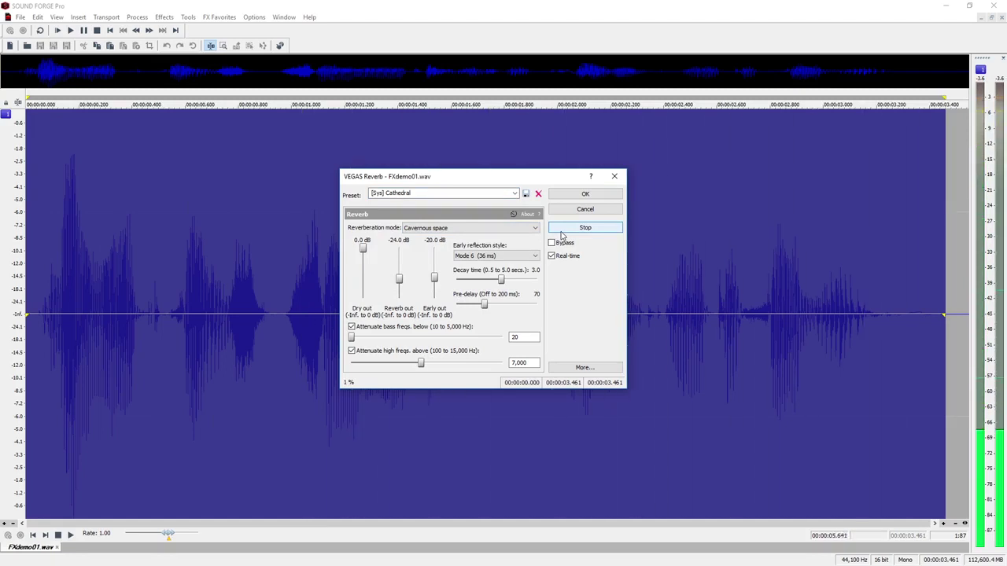
left_click(562, 229)
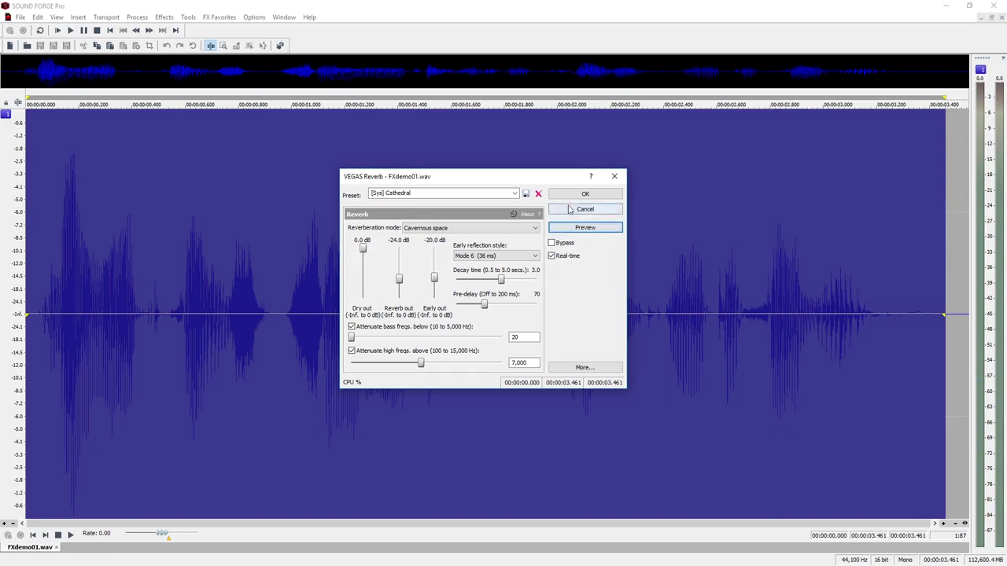
left_click(585, 195)
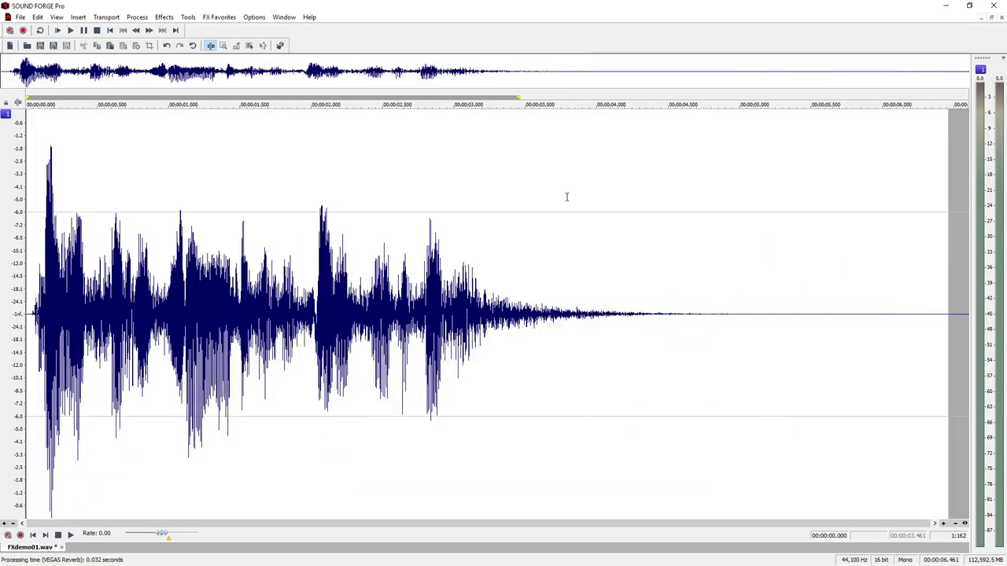
Play the reverbed recording from the start and from 2.953 s, then close FXdemo01.wav.
left_click(70, 32)
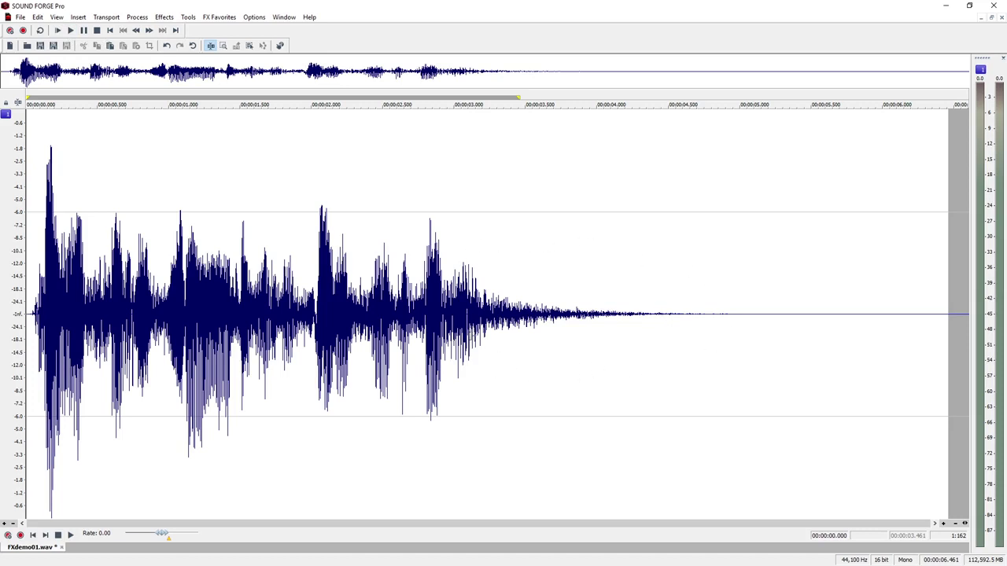
left_click(448, 305)
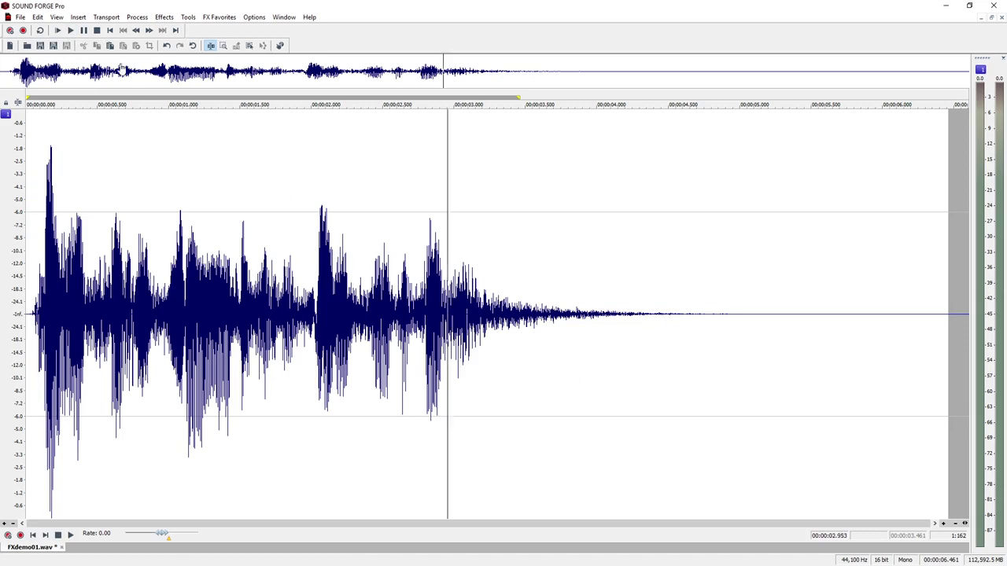
left_click(70, 32)
left_click(1000, 17)
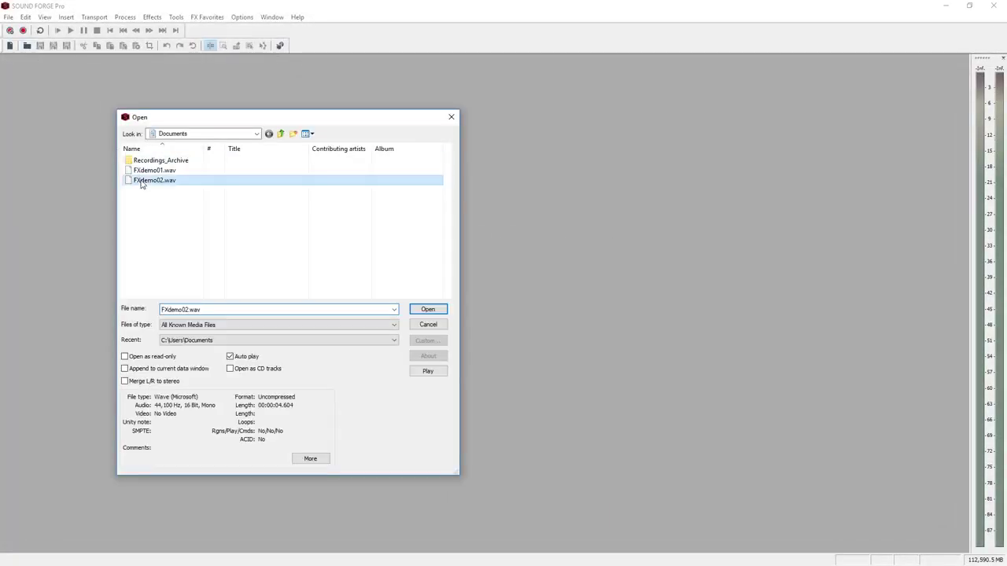
Load and play FXdemo02.wav, then select and audition its last word (2.835–3.664 s).
left_click(427, 310)
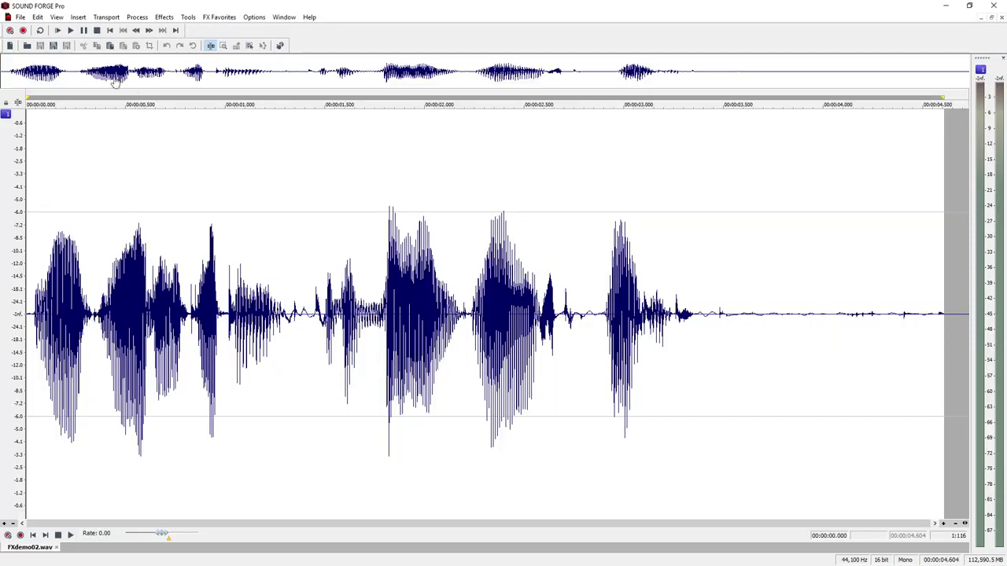
left_click(70, 30)
left_click_drag(591, 311, 756, 319)
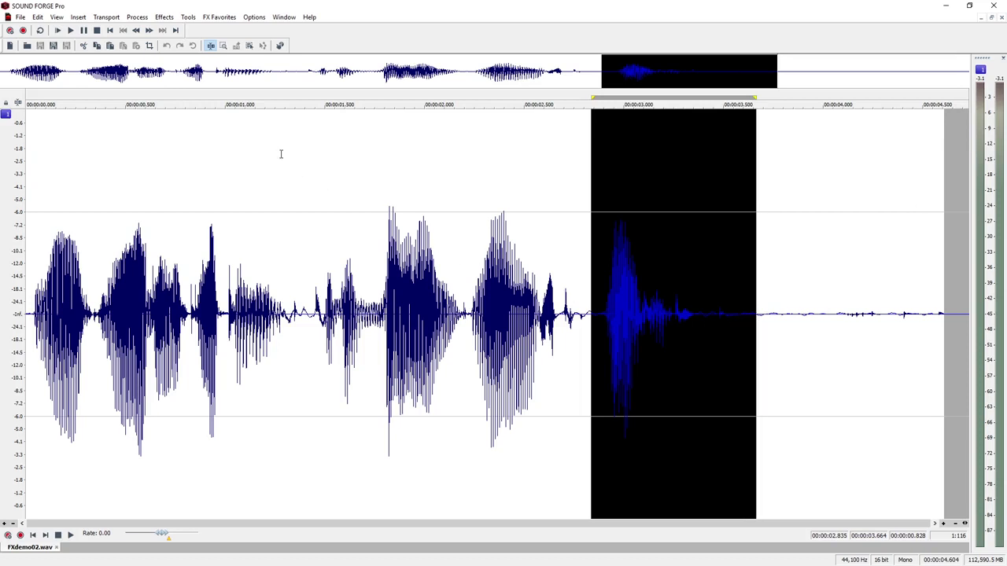
left_click(70, 31)
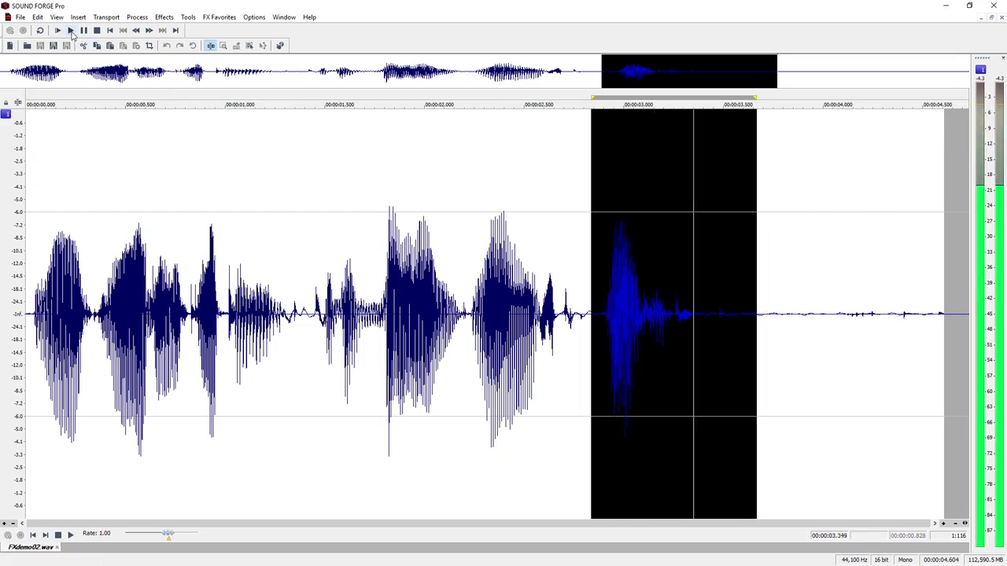
Apply a 0.250 s Simple Delay with multiple echoes (0.5 s decay) to the last word.
left_click(163, 18)
mouse_move(181, 61)
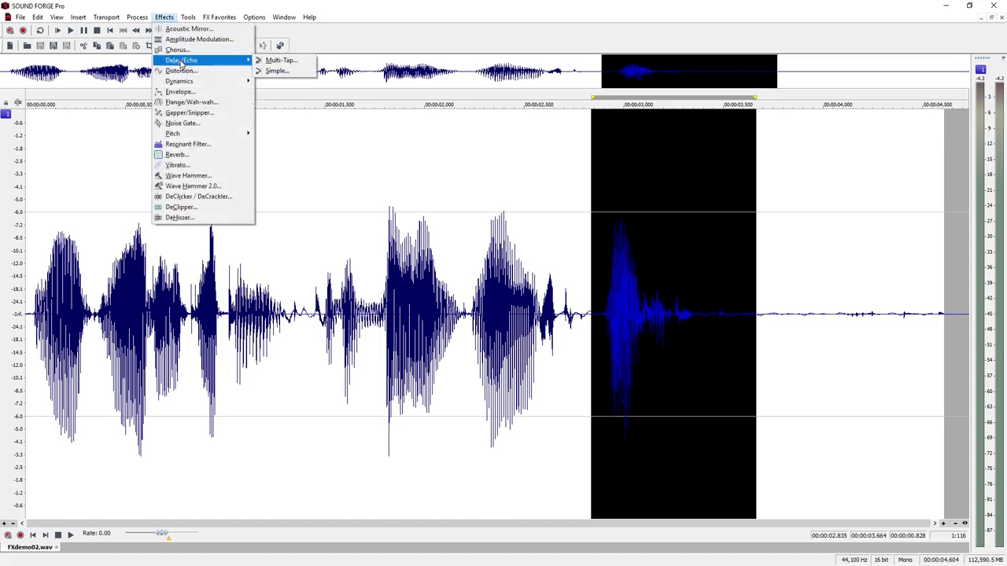
left_click(275, 71)
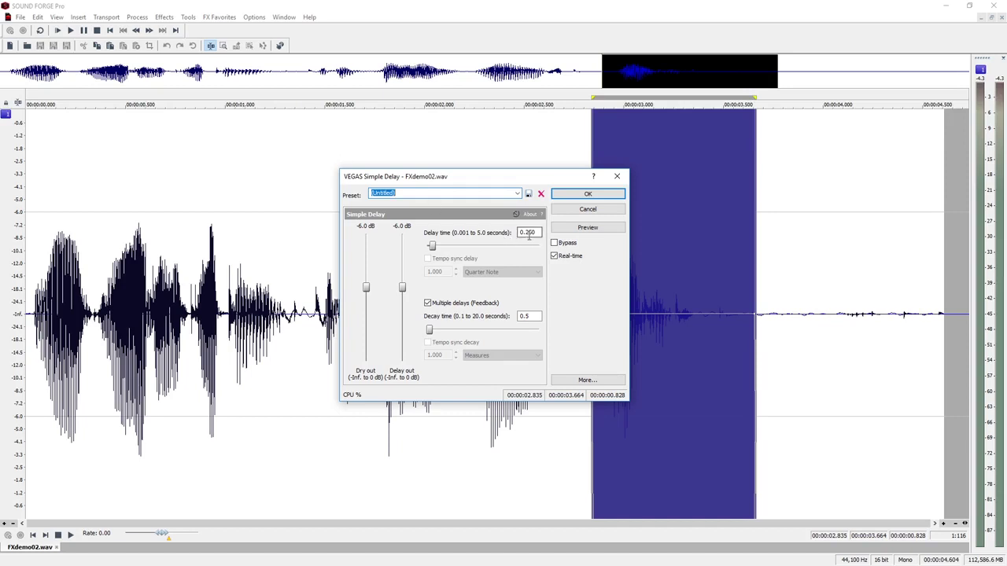
left_click_drag(528, 236, 534, 234)
left_click(578, 229)
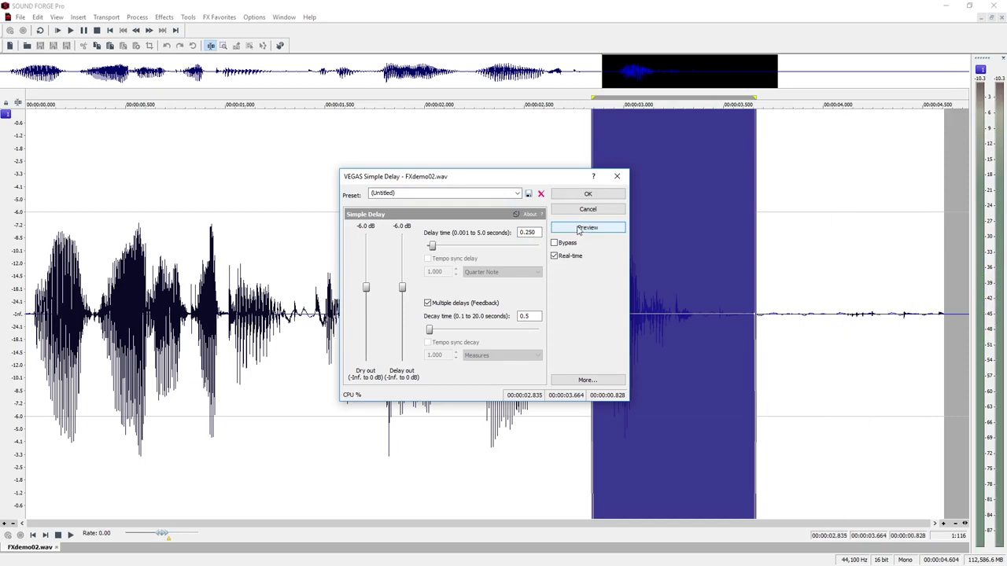
left_click(589, 194)
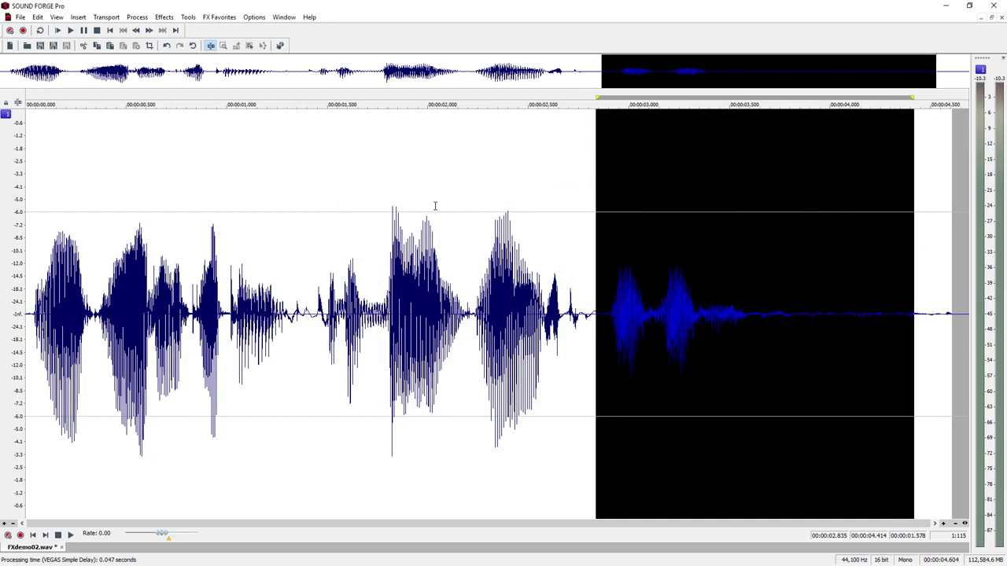
Deselect, play back the echoed FXdemo02.wav, and close it without saving.
left_click(29, 225)
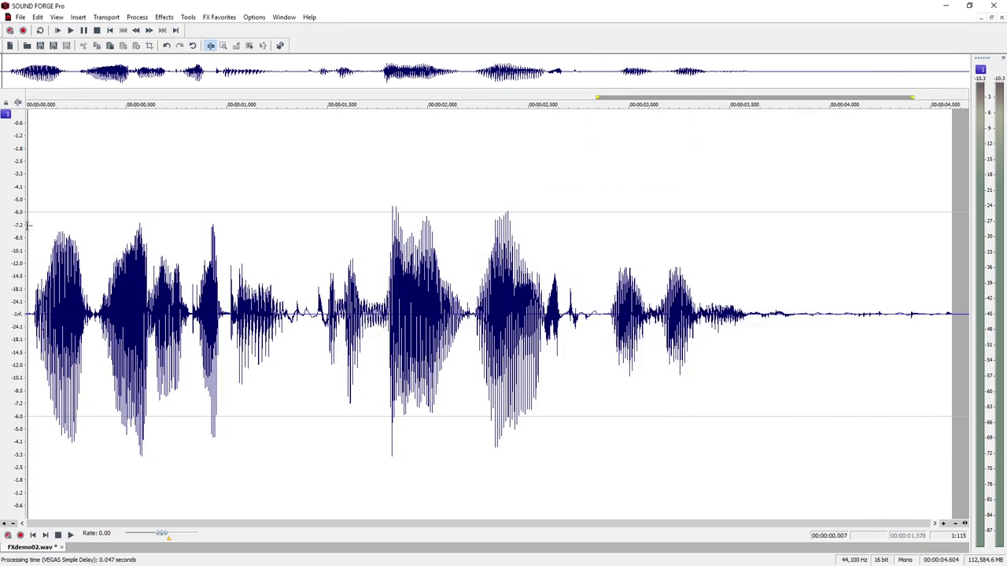
left_click(70, 31)
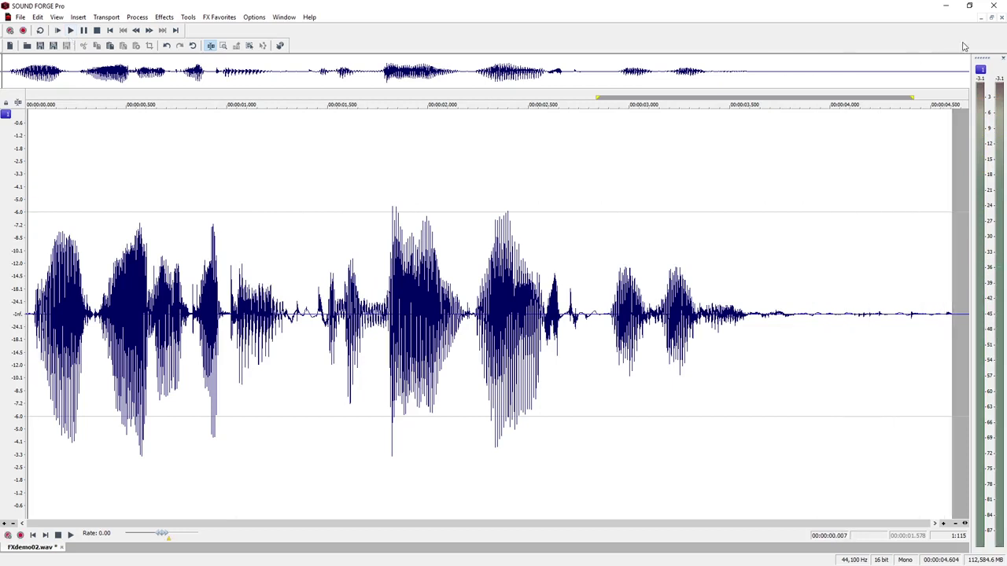
left_click(1001, 17)
left_click(529, 227)
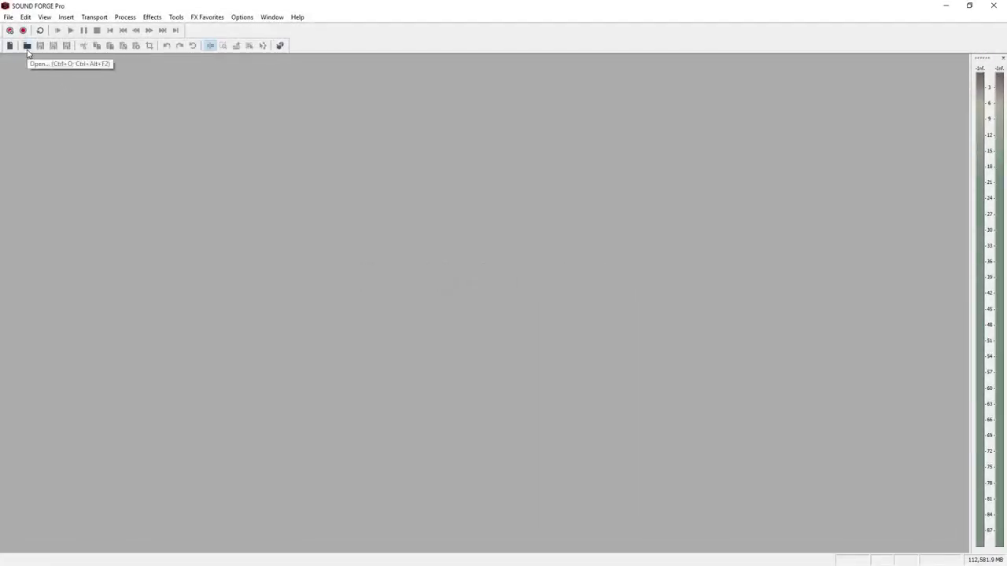
Reload FXdemo01.wav from Documents and start an Apply Plug-In Chain for the whole recording.
left_click(27, 45)
left_click(140, 169)
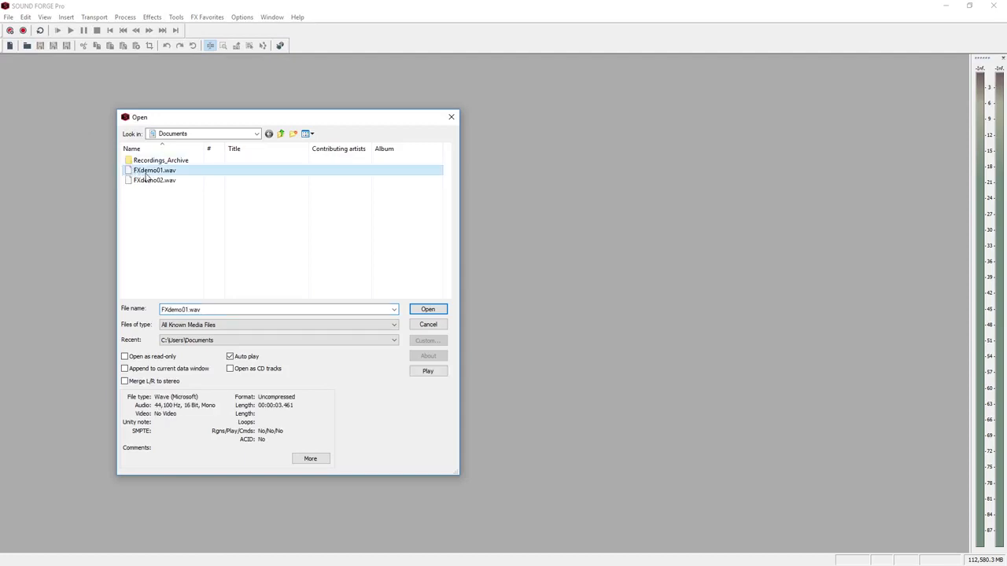
left_click(427, 309)
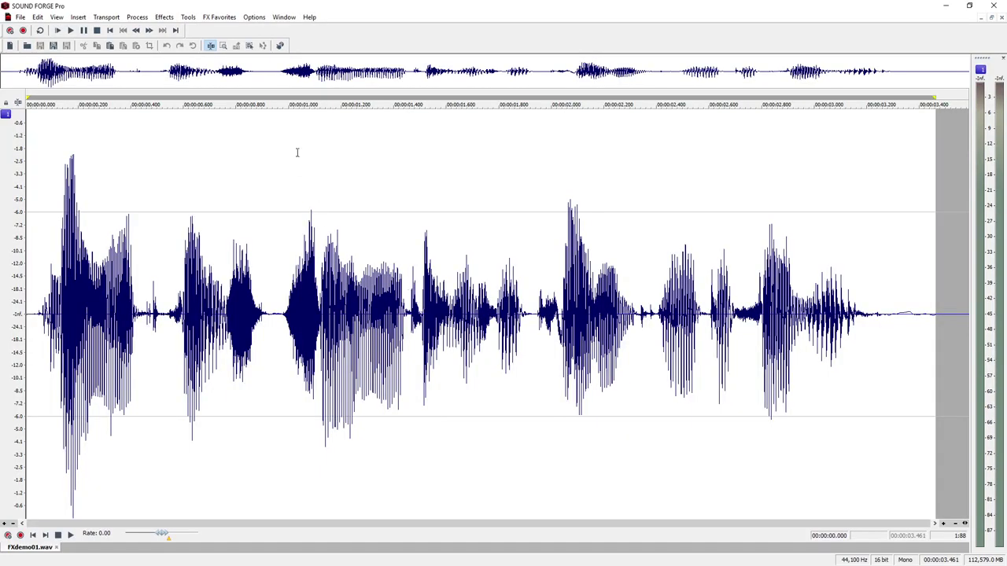
left_click(224, 17)
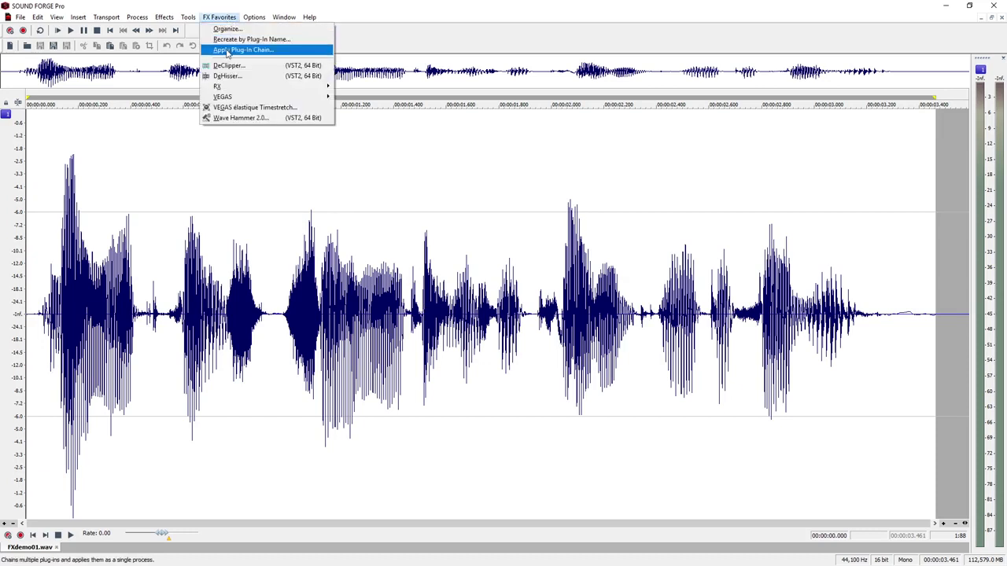
left_click(226, 51)
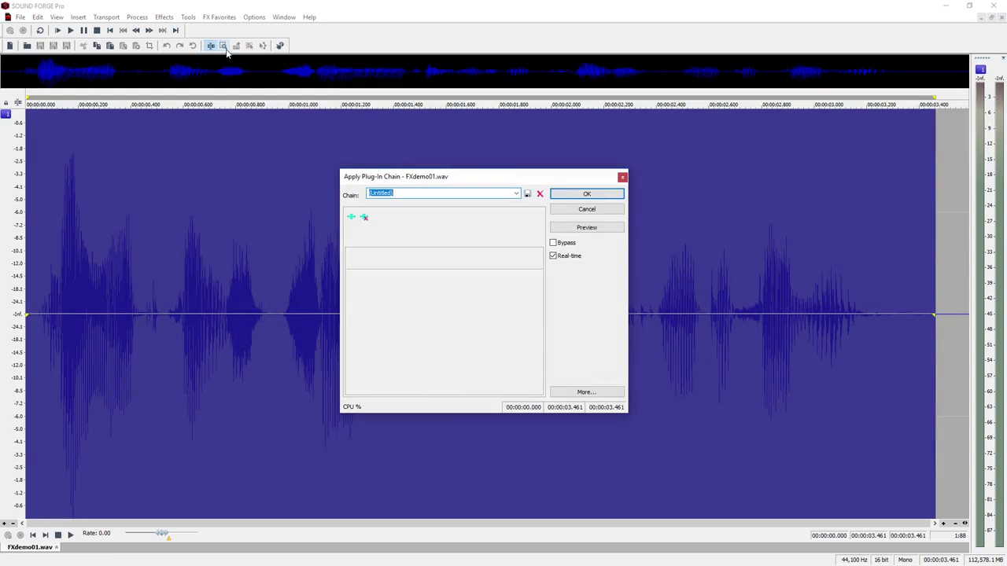
Add VEGAS Chorus, VEGAS Pitch Shift and VEGAS Dither to the chain in the Plug-In Chooser.
left_click(351, 218)
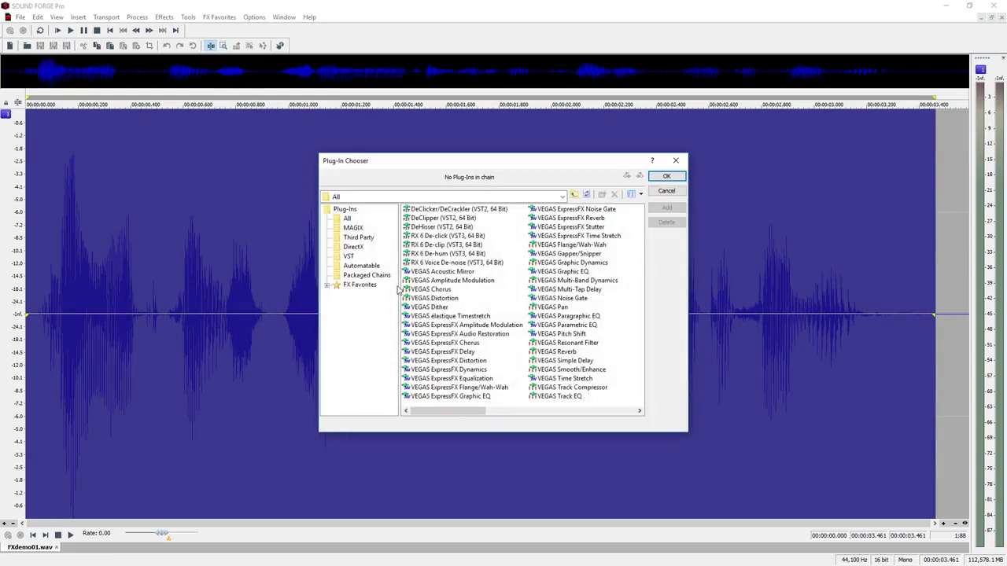
left_click(429, 289)
left_click(667, 208)
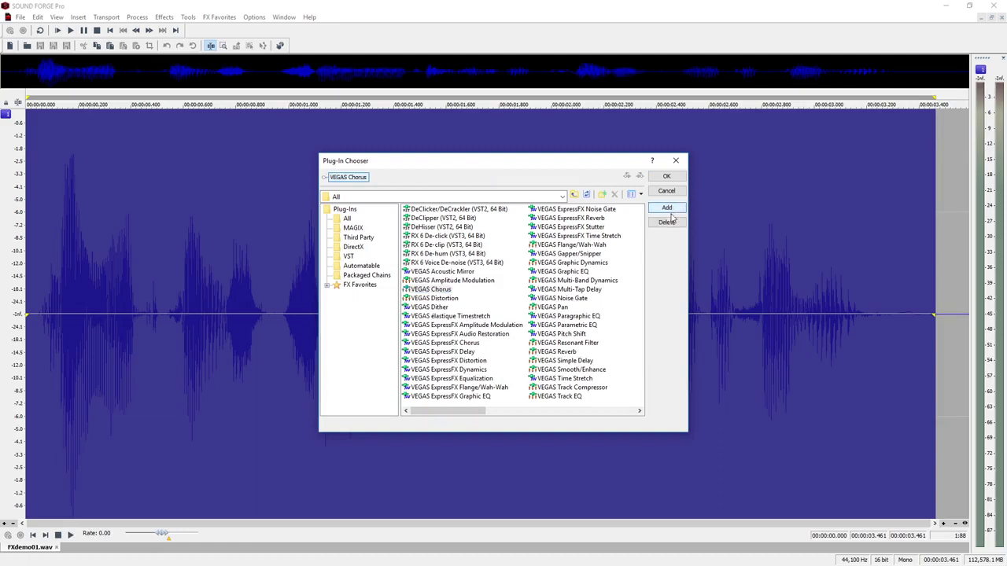
left_click(560, 334)
left_click(668, 210)
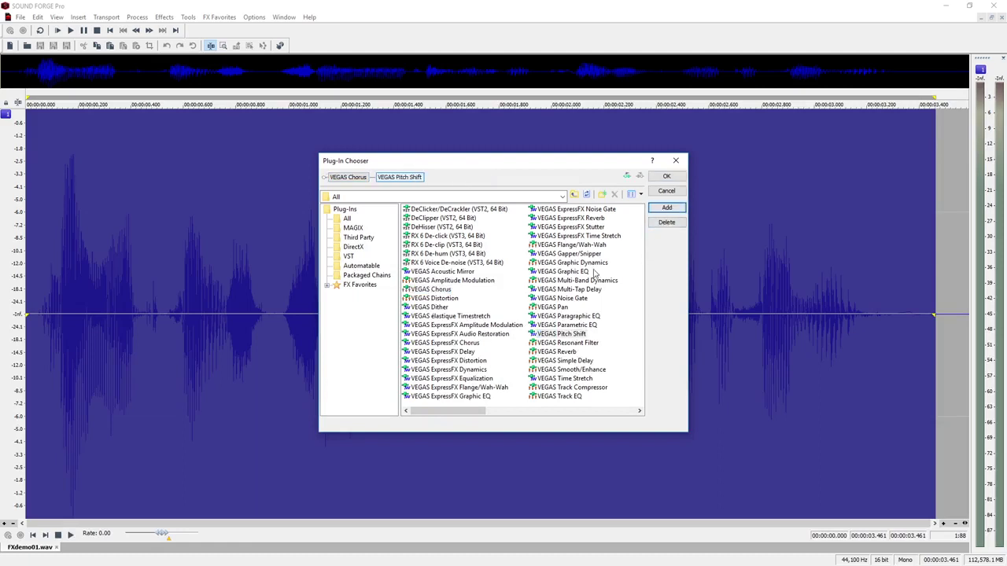
left_click(447, 308)
left_click(667, 208)
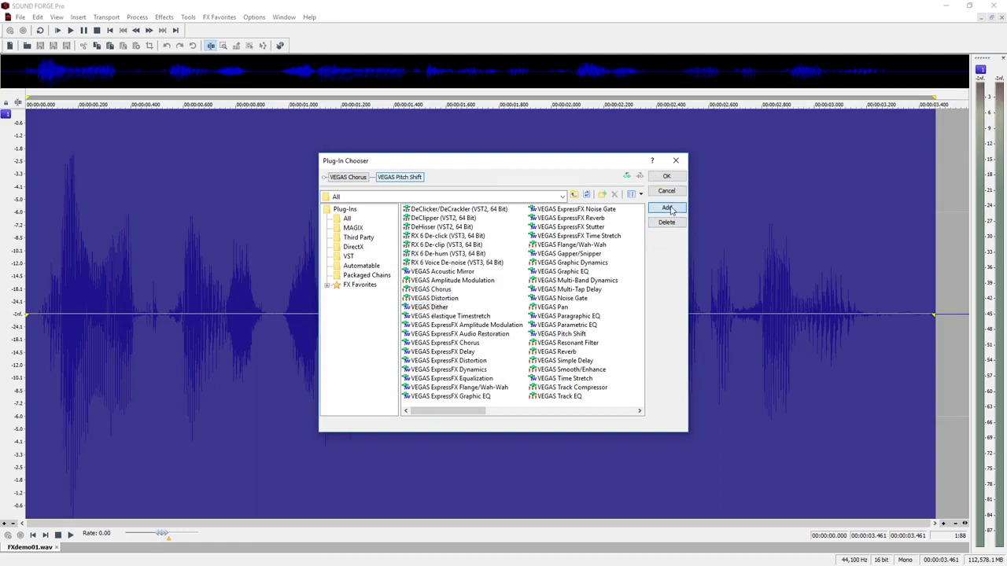
Reorder the chain to VEGAS Dither, VEGAS Pitch Shift, VEGAS Chorus.
left_click(414, 179)
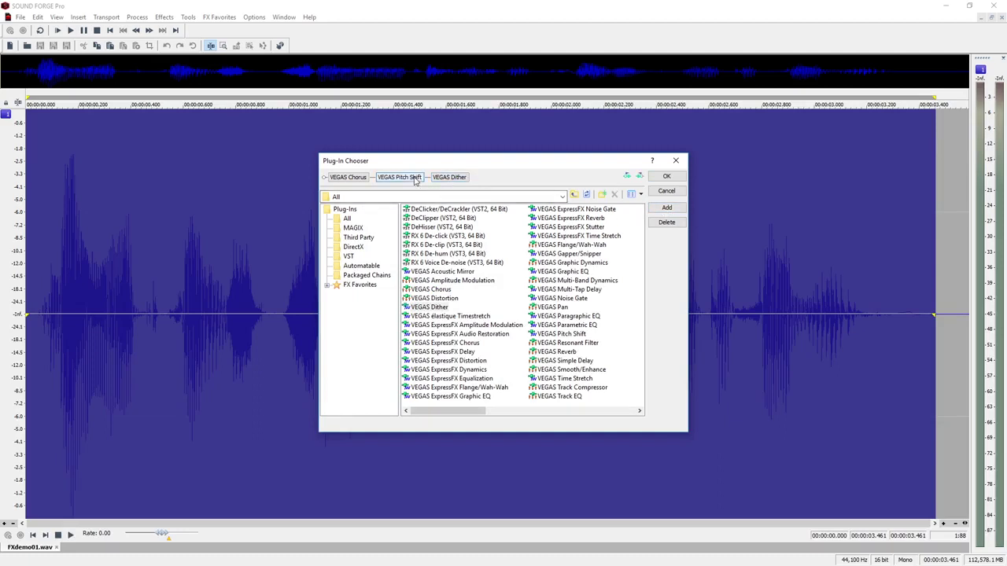
left_click_drag(437, 183, 472, 184)
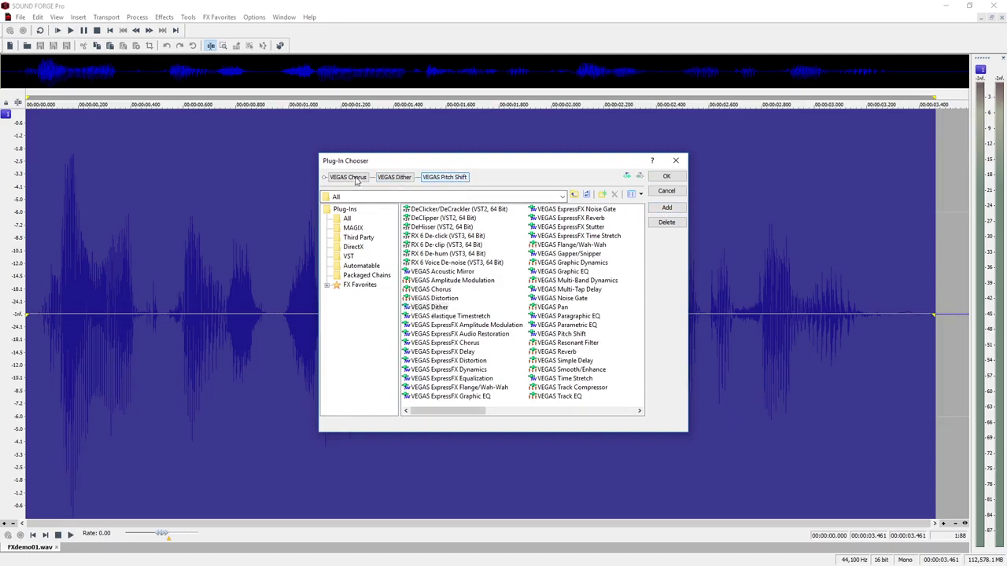
left_click_drag(355, 181, 471, 182)
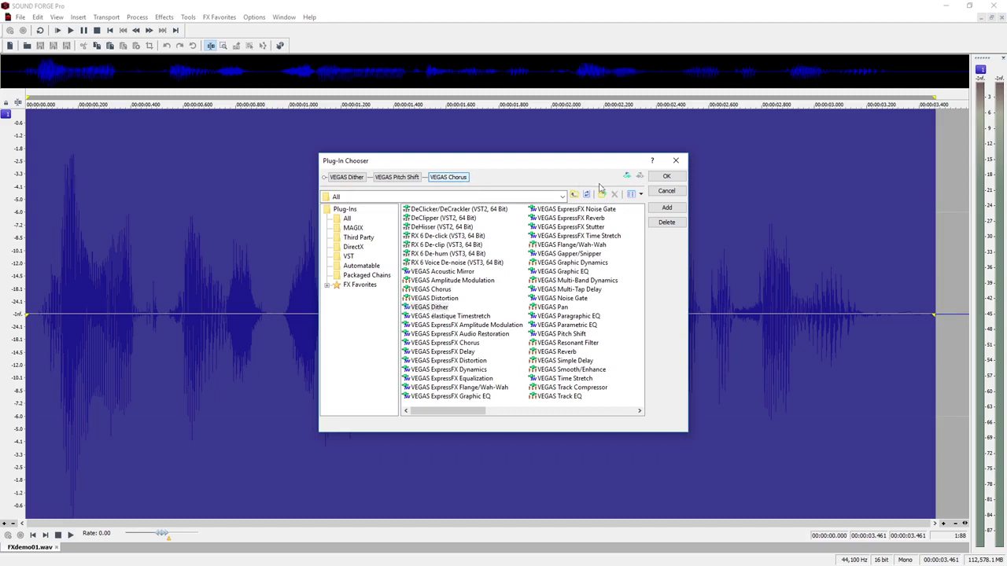
Confirm the three-plug-in chain, widen its window, and show the VEGAS Dither type choices.
left_click(665, 177)
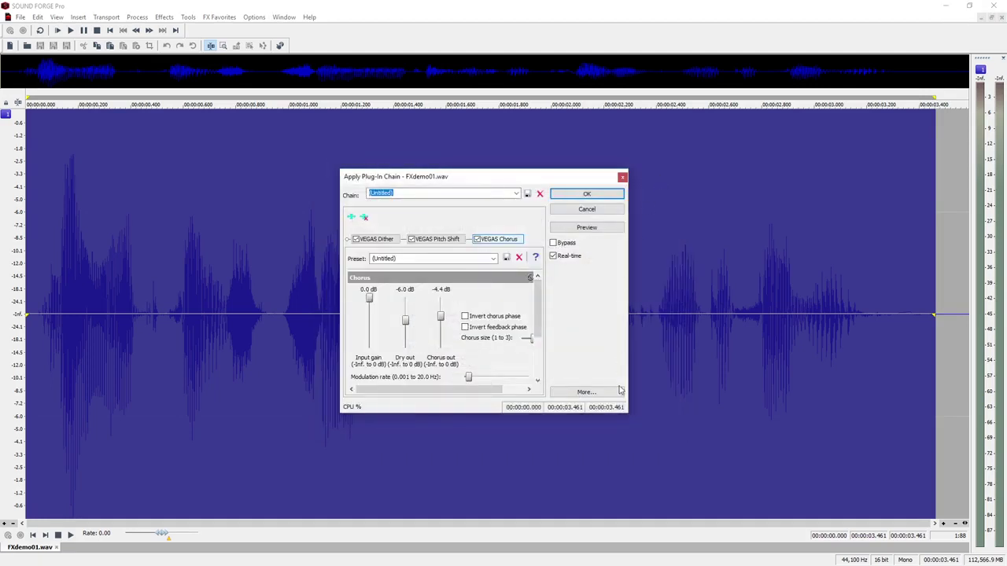
left_click_drag(627, 411, 686, 411)
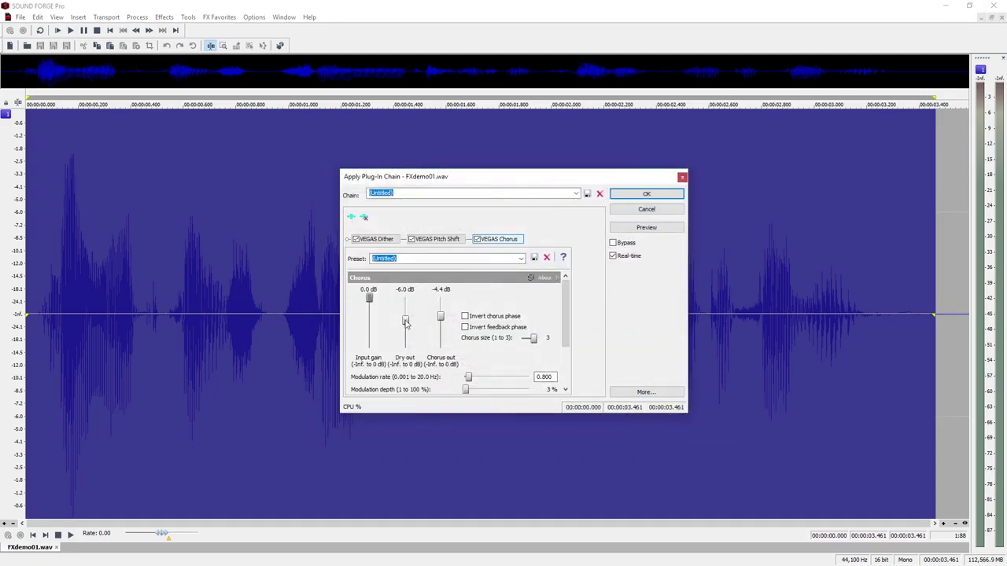
left_click(435, 239)
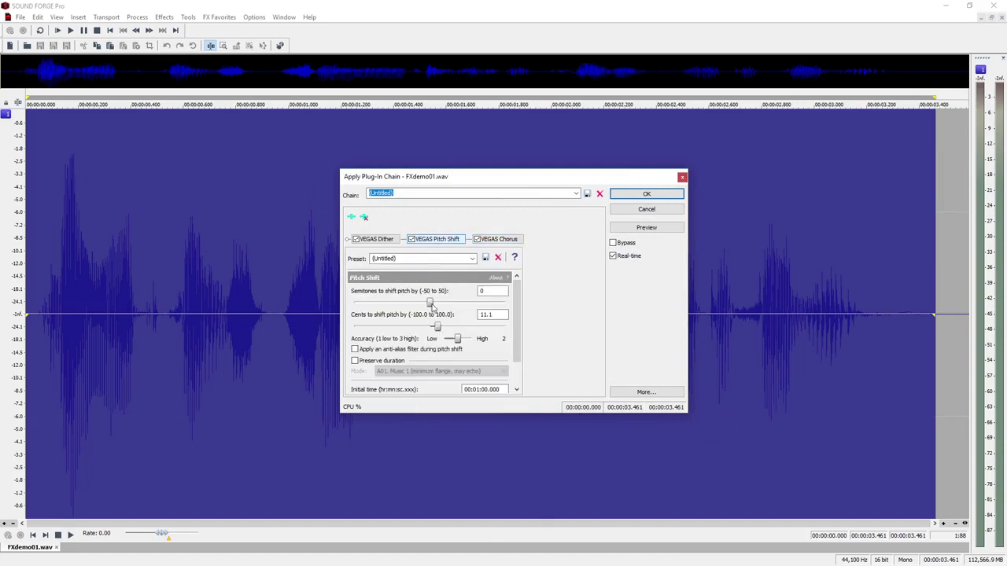
left_click(375, 239)
left_click(468, 307)
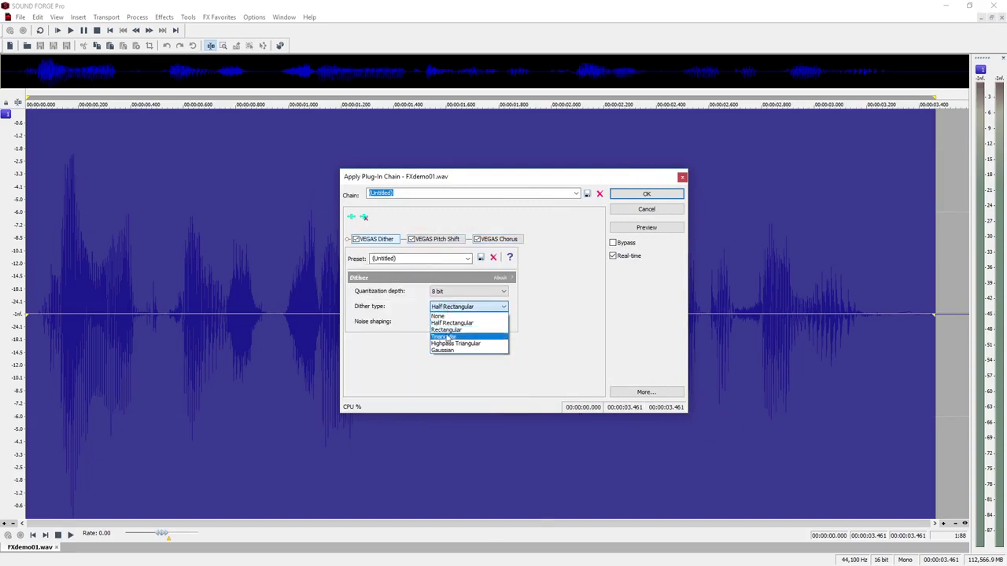